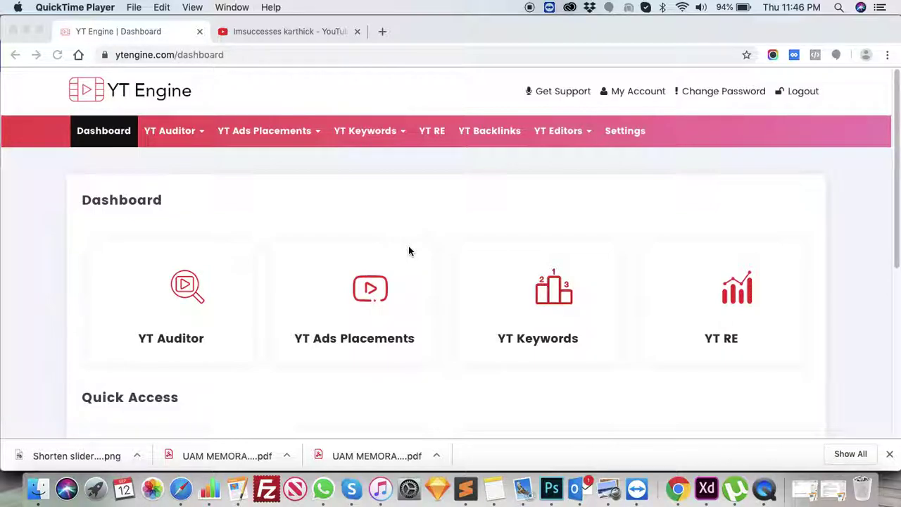
Focus the browser and expand the YT Keywords menu to show its keyword tools.
click(397, 134)
click(397, 138)
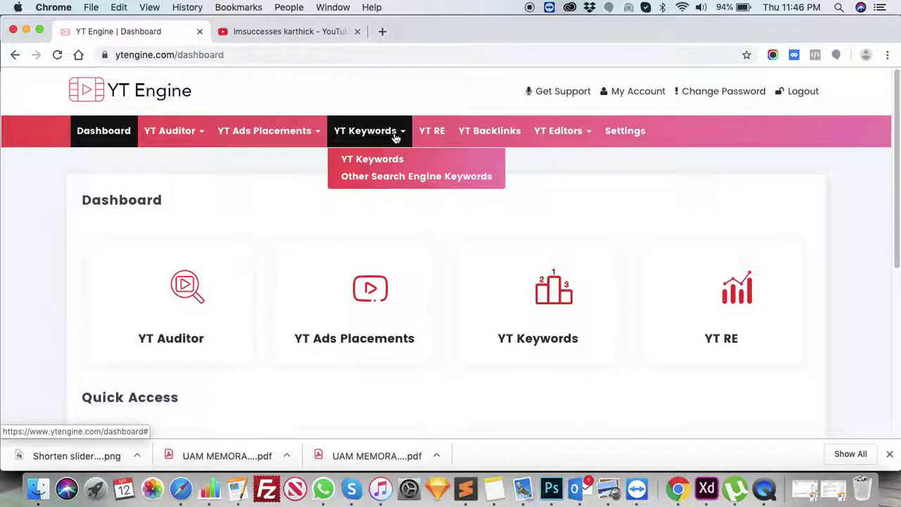
In the YT Keywords tool, submit 'fashion' and view the Keywords, Videos and Channel results table.
click(377, 162)
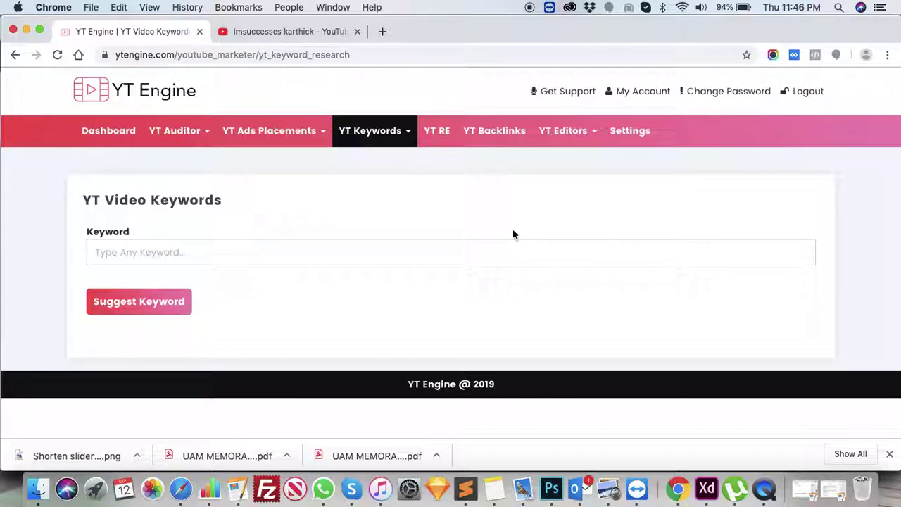
click(330, 247)
text(fashion)
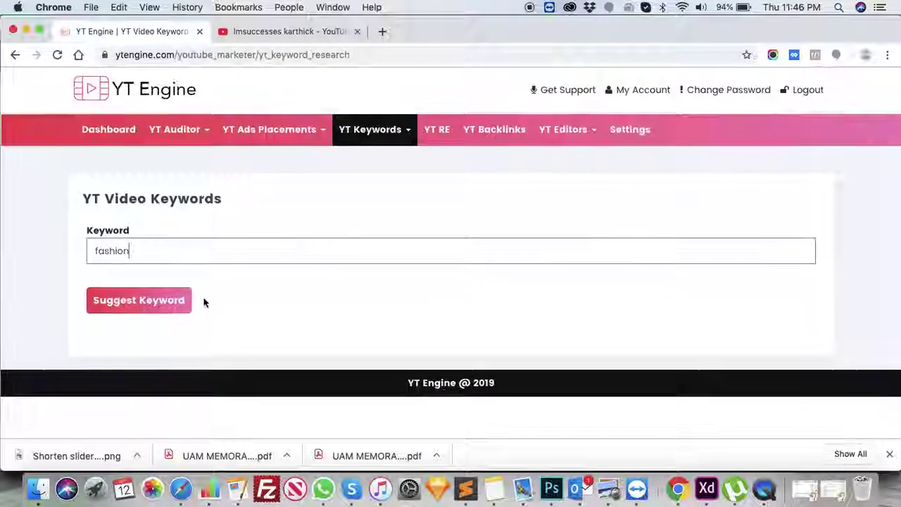
click(168, 302)
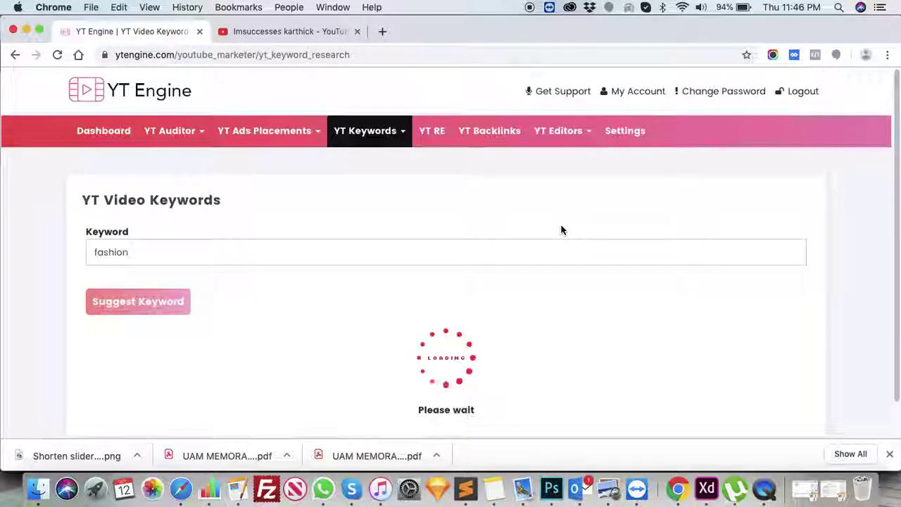
scroll(561, 228, down, 1)
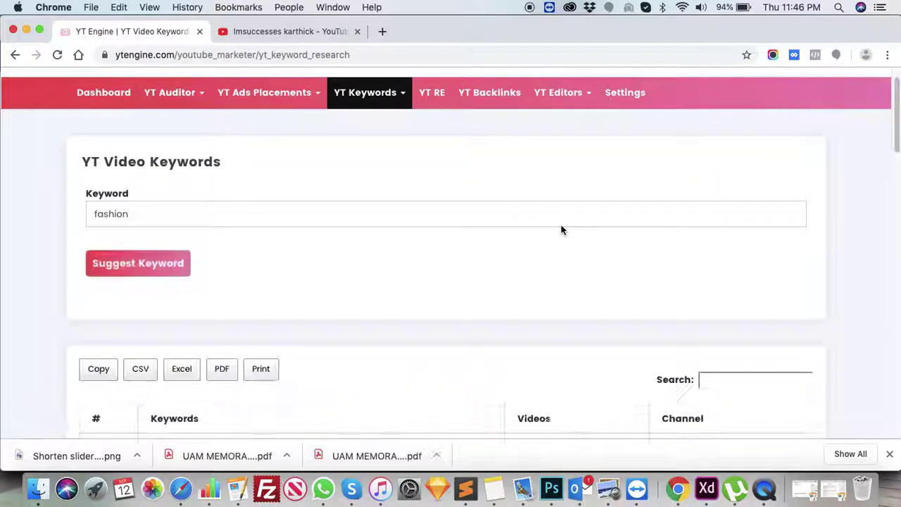
scroll(561, 229, down, 6)
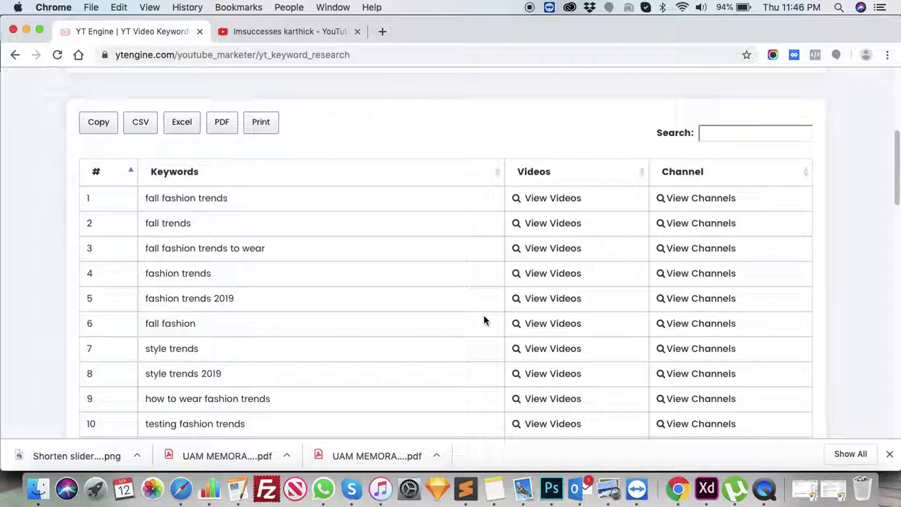
scroll(483, 321, up, 4)
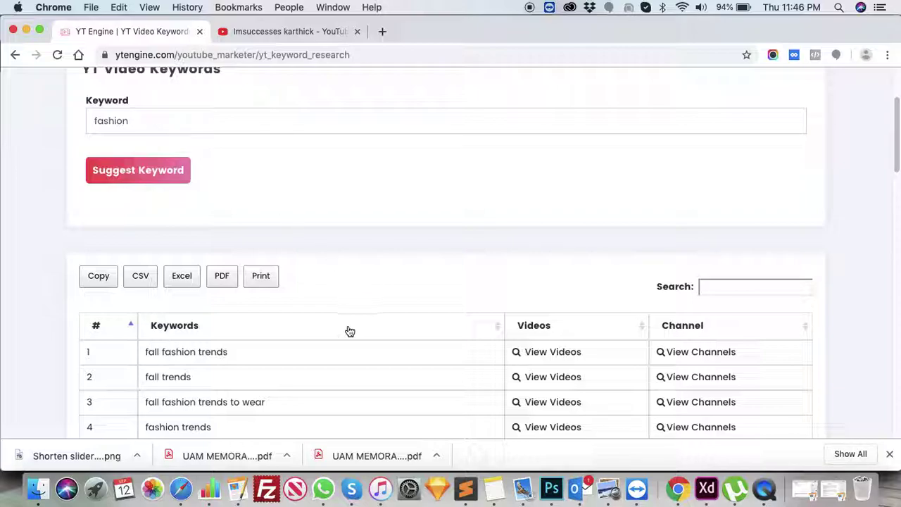
scroll(350, 331, down, 5)
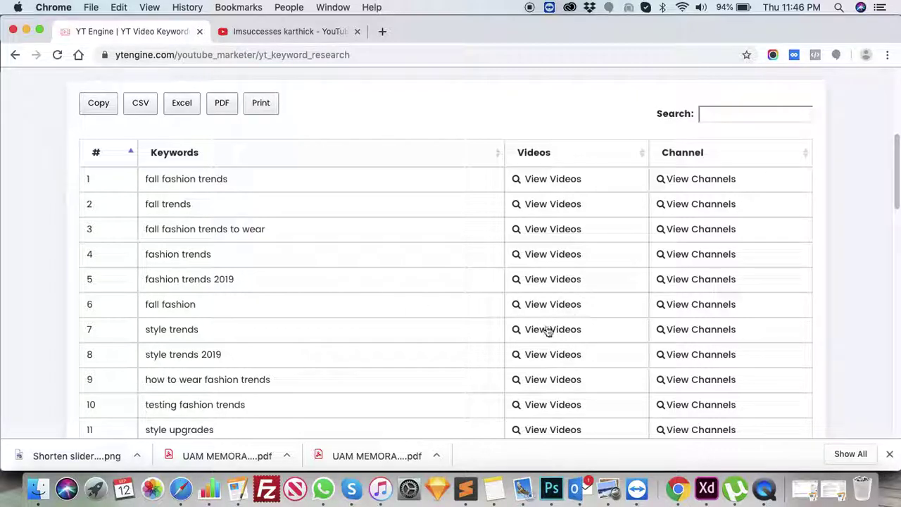
scroll(570, 296, down, 2)
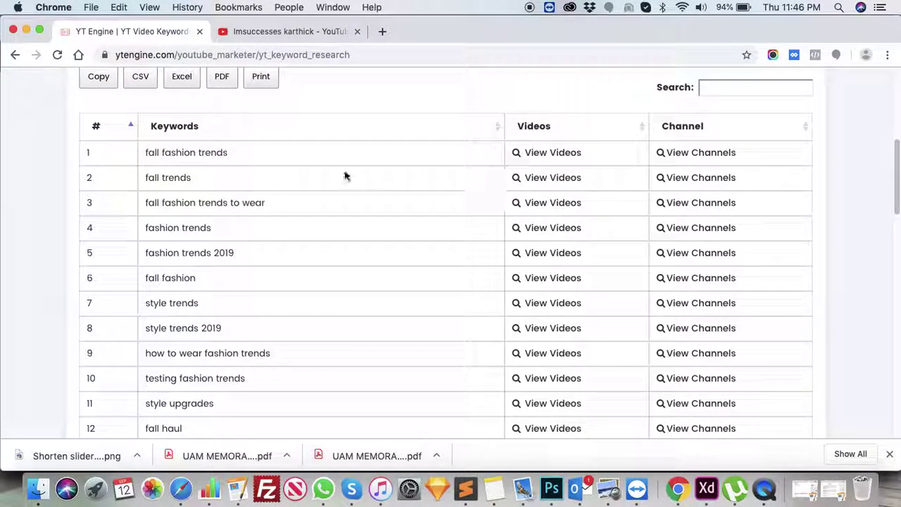
scroll(443, 211, up, 3)
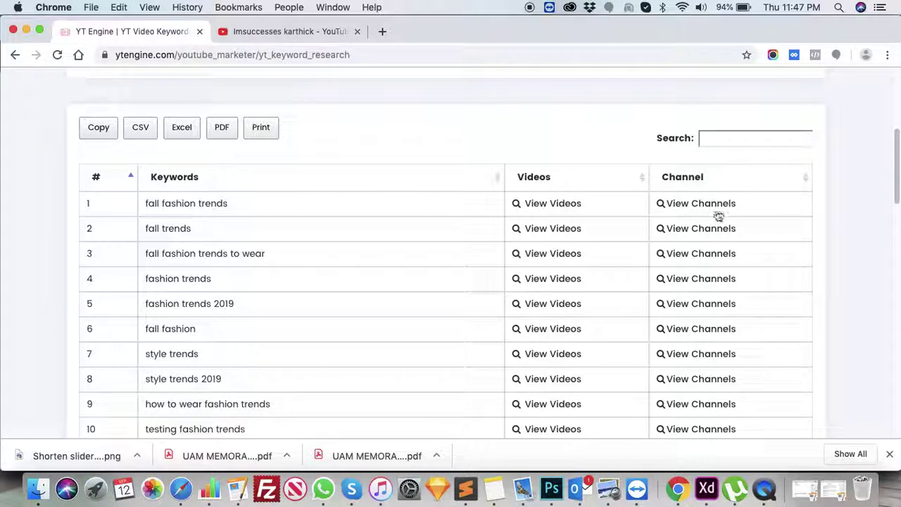
scroll(285, 353, down, 1)
scroll(283, 348, down, 1)
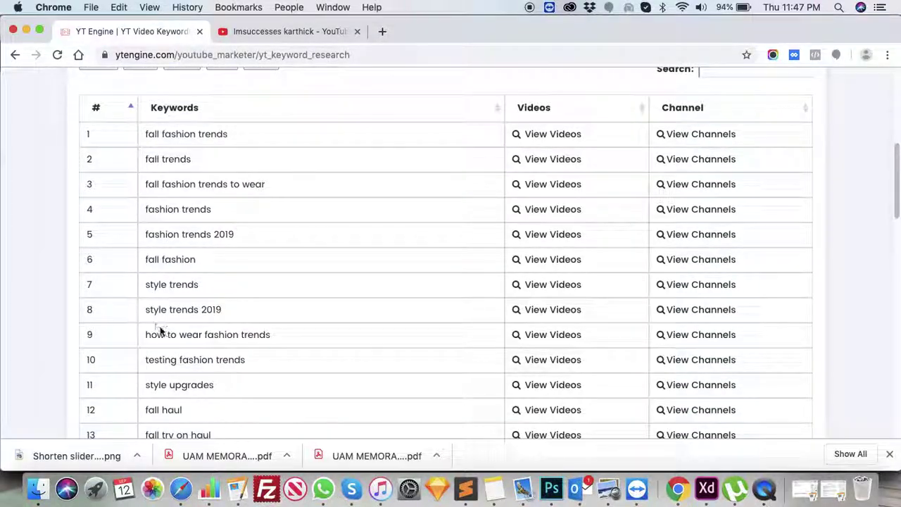
drag(145, 310, 221, 309)
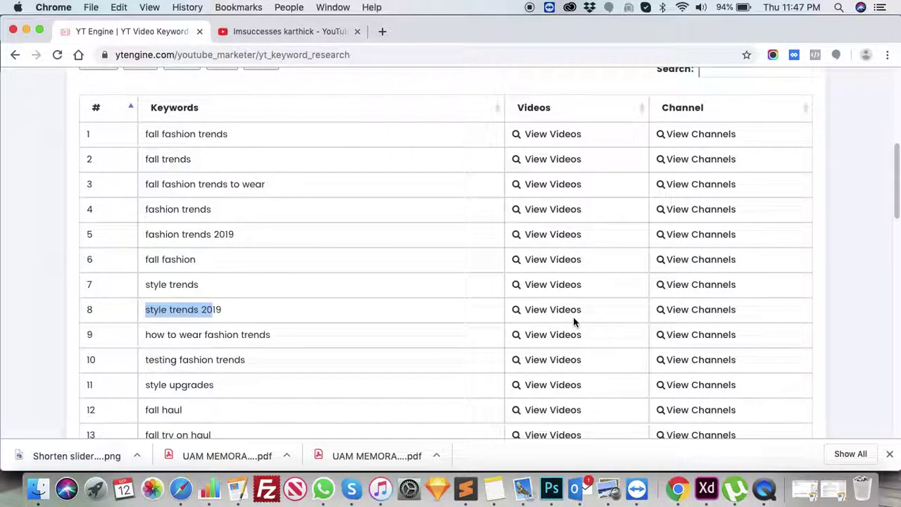
scroll(573, 317, up, 3)
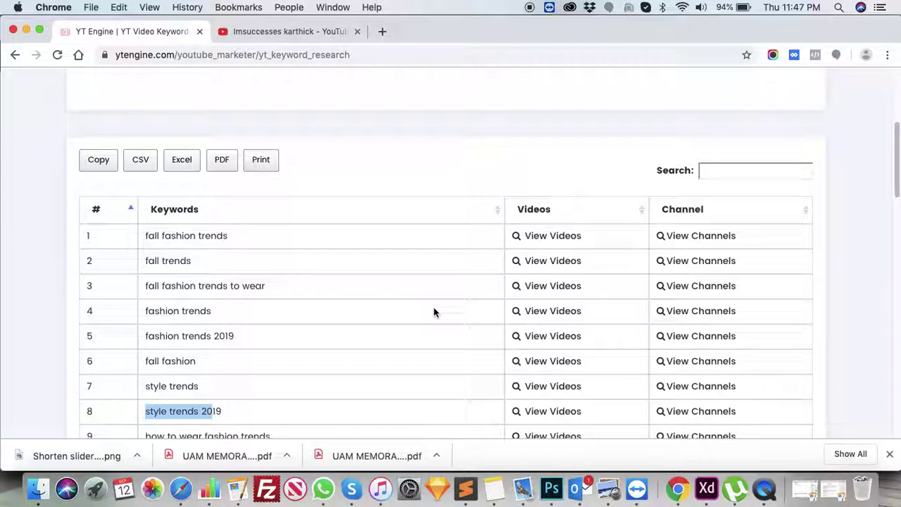
scroll(415, 284, down, 1)
scroll(282, 246, up, 1)
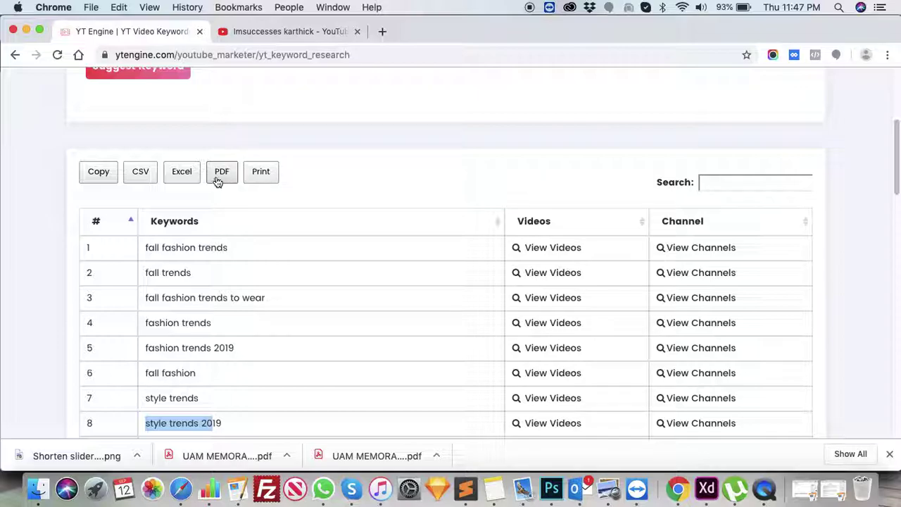
right_click(107, 175)
click(466, 280)
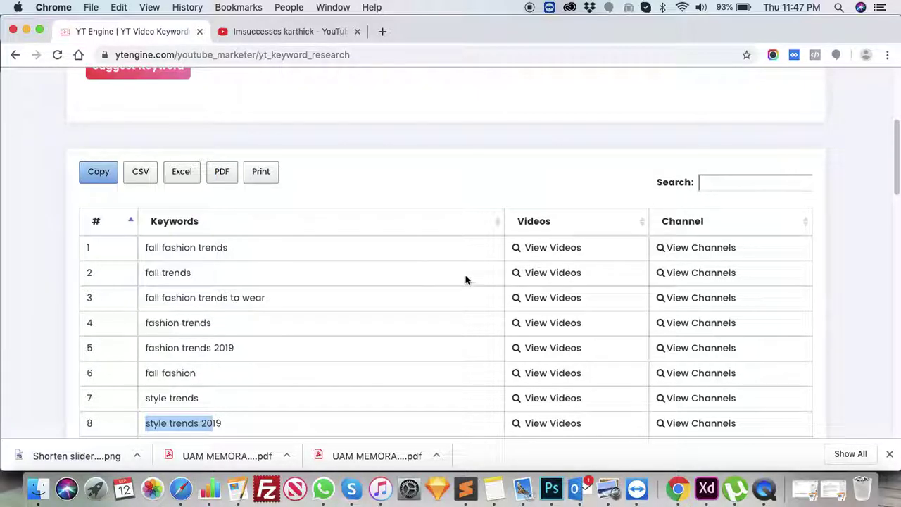
scroll(493, 310, down, 3)
scroll(438, 290, up, 3)
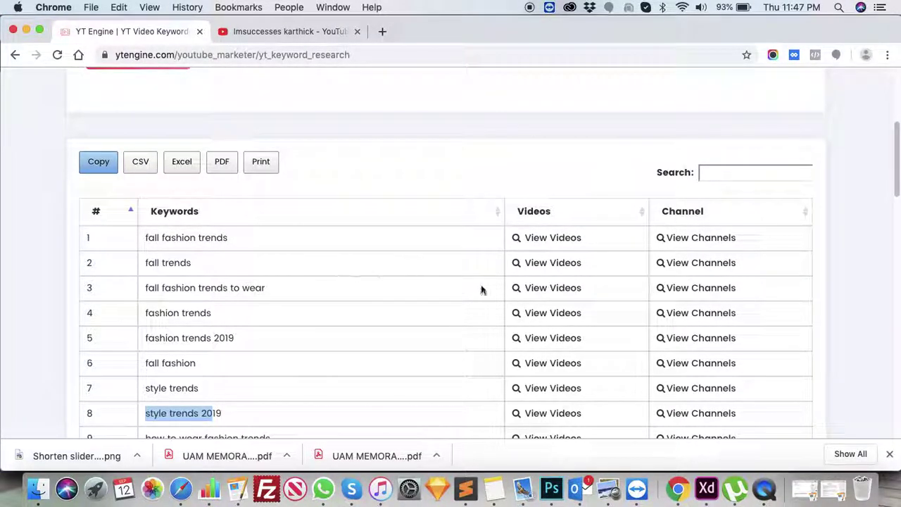
scroll(225, 281, up, 2)
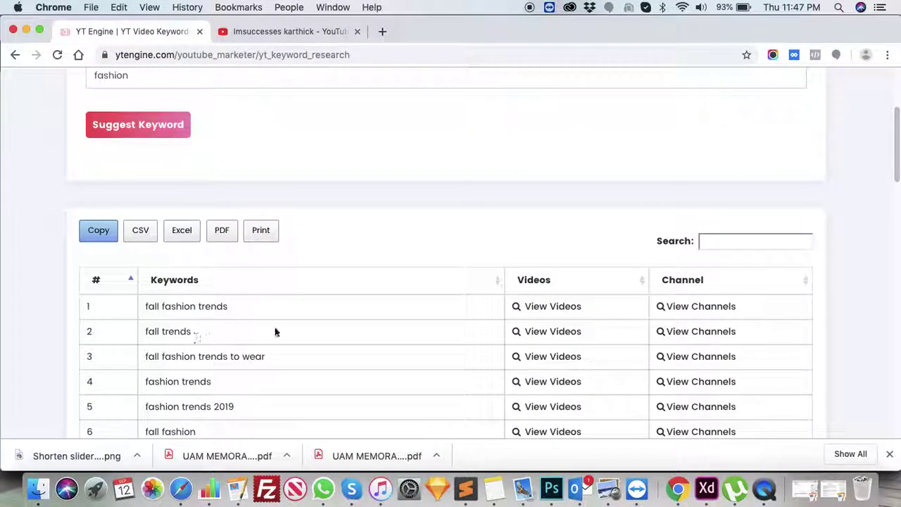
Open the five top videos for 'fall fashion trends', select them, then go back to the keyword suggestions.
click(568, 311)
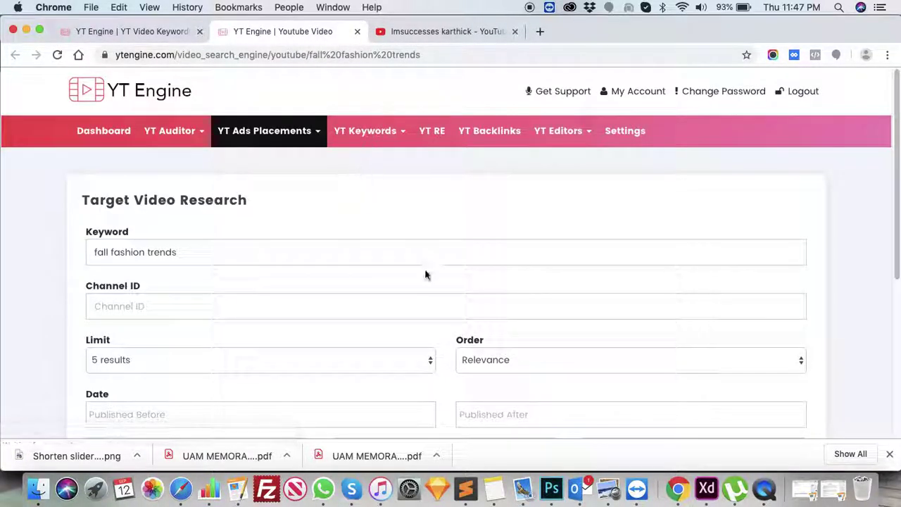
scroll(415, 278, down, 2)
scroll(409, 279, down, 10)
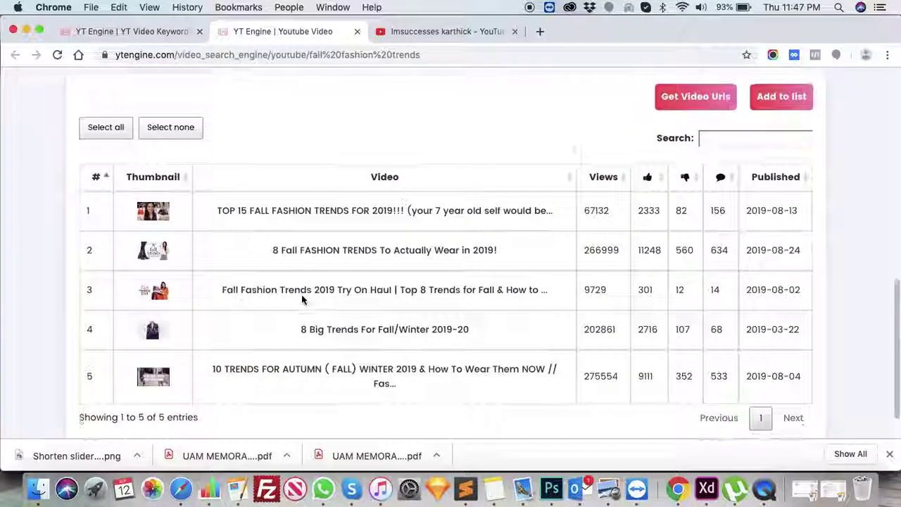
drag(222, 166, 473, 341)
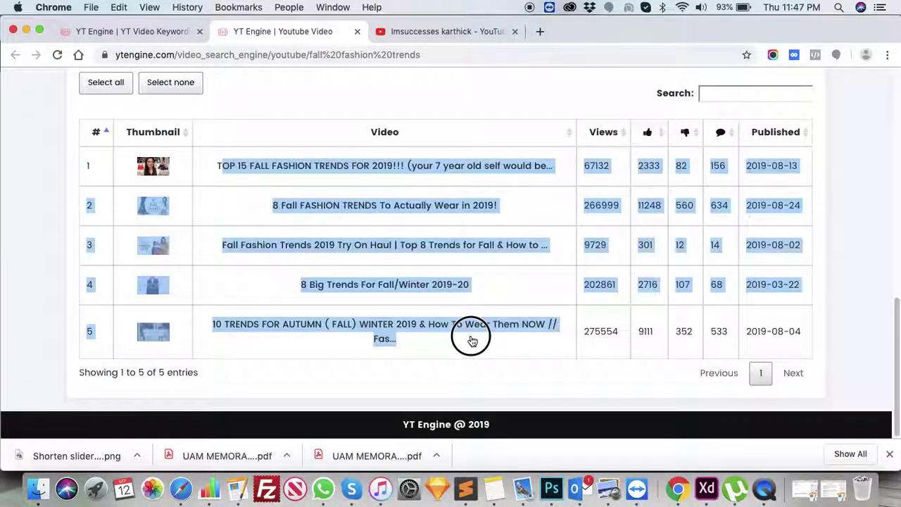
click(149, 35)
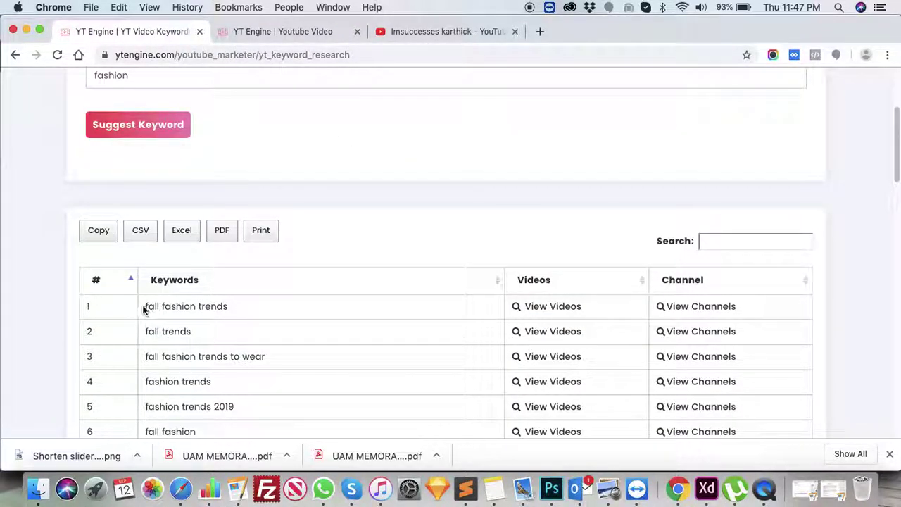
Show the five Target Channel Research channels for 'fall fashion trends' with their views and publish dates.
drag(143, 307, 238, 307)
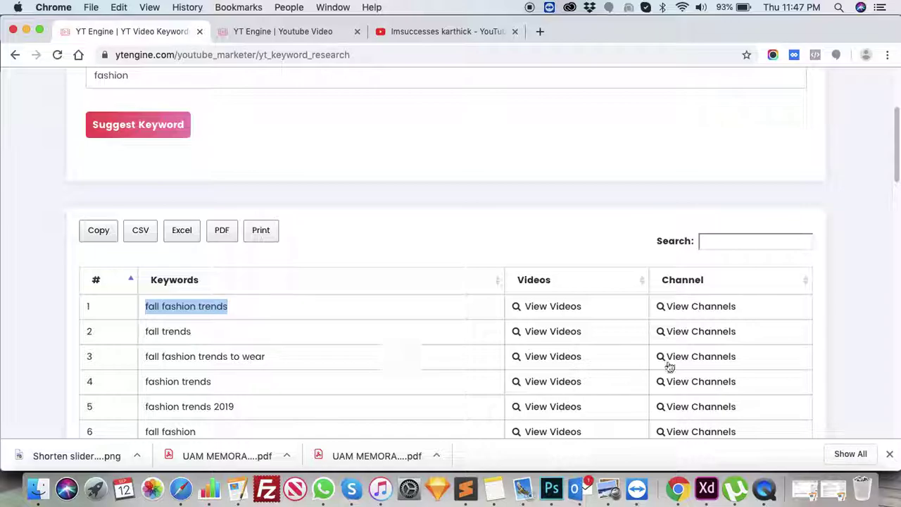
click(715, 310)
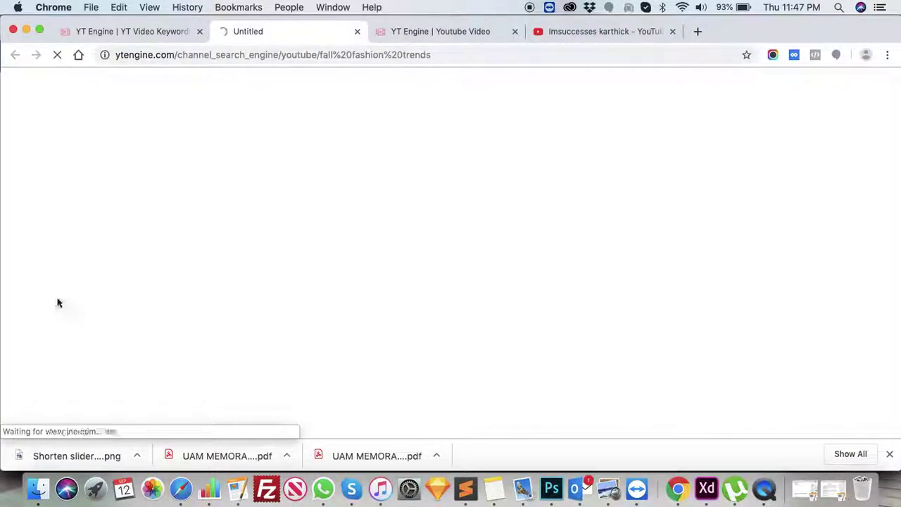
scroll(471, 272, down, 2)
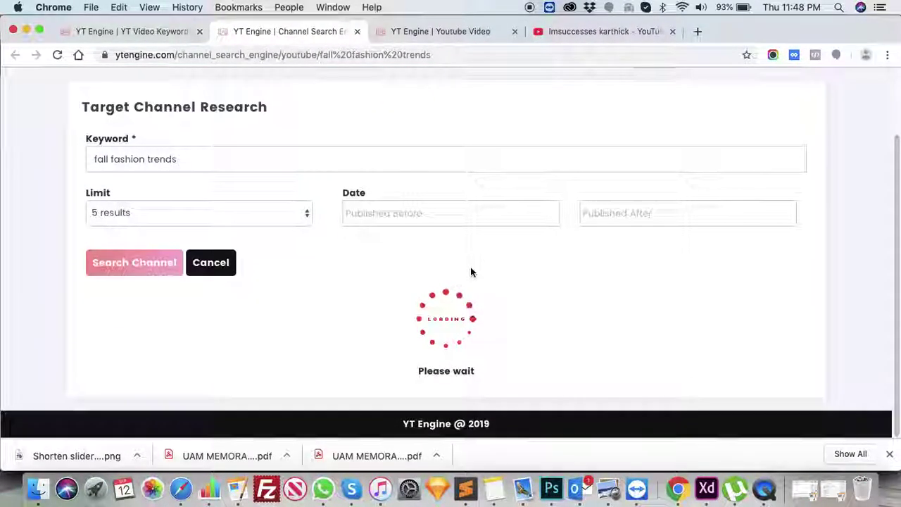
scroll(471, 270, down, 6)
scroll(211, 206, up, 1)
scroll(271, 221, up, 2)
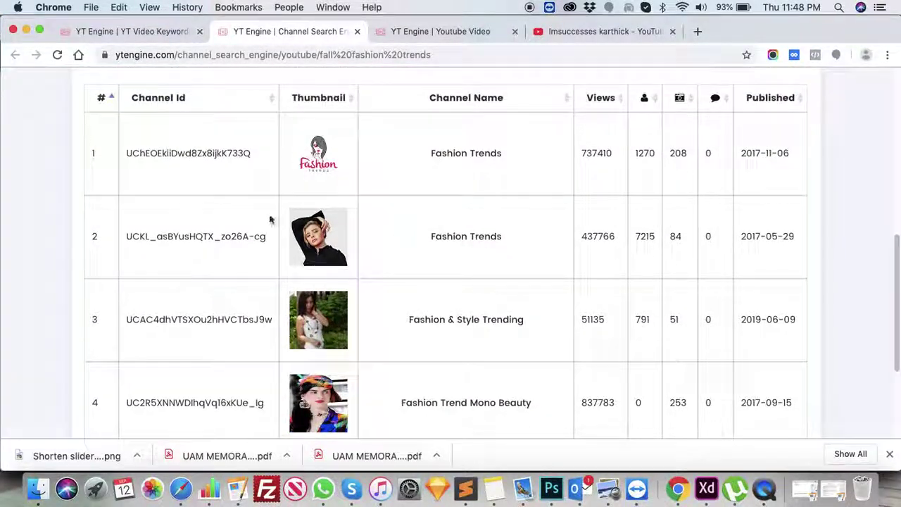
scroll(526, 258, down, 4)
scroll(503, 250, up, 4)
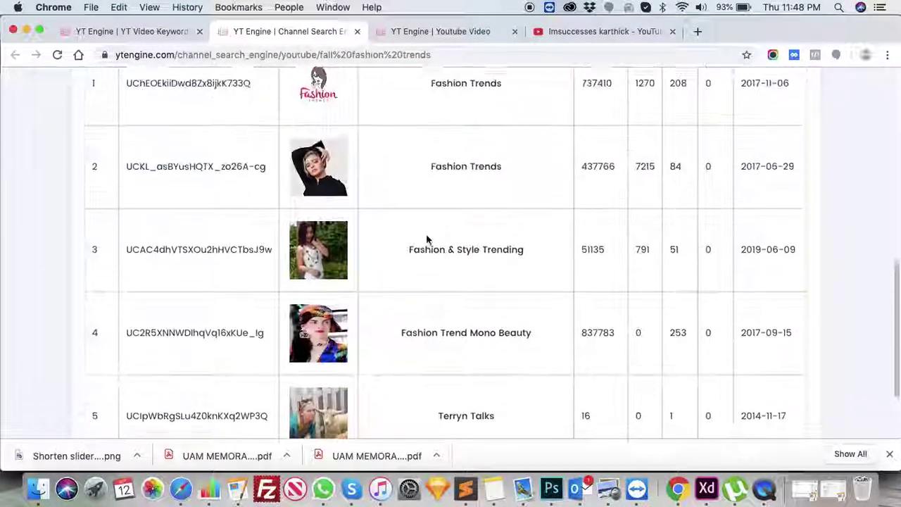
Replace 'fashion' with 'SEO' and review suggestions like 'SEO 2018', 'seo tips' and 'what is seo'.
click(141, 32)
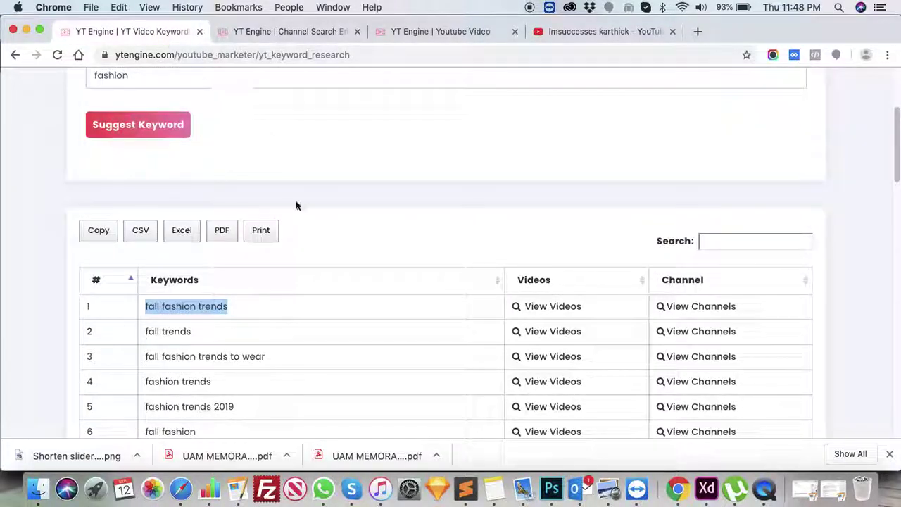
scroll(444, 267, up, 3)
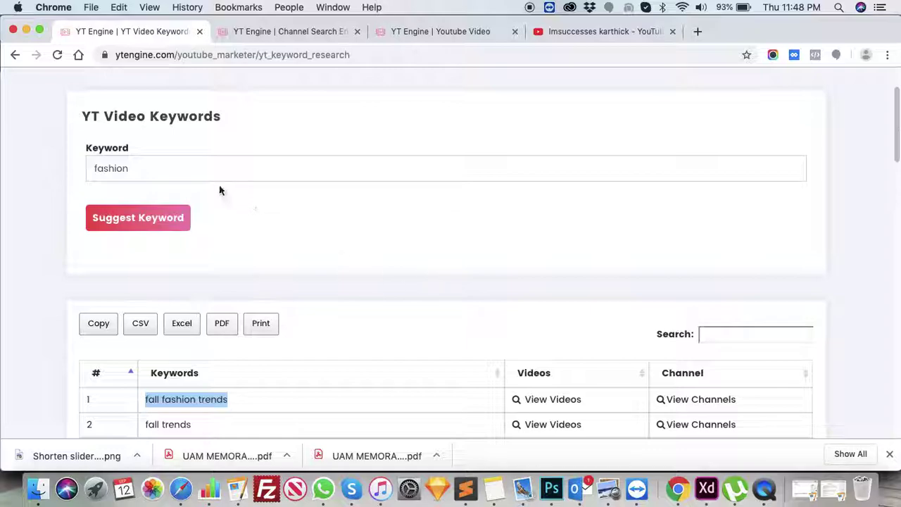
double_click(196, 161)
text(SEO)
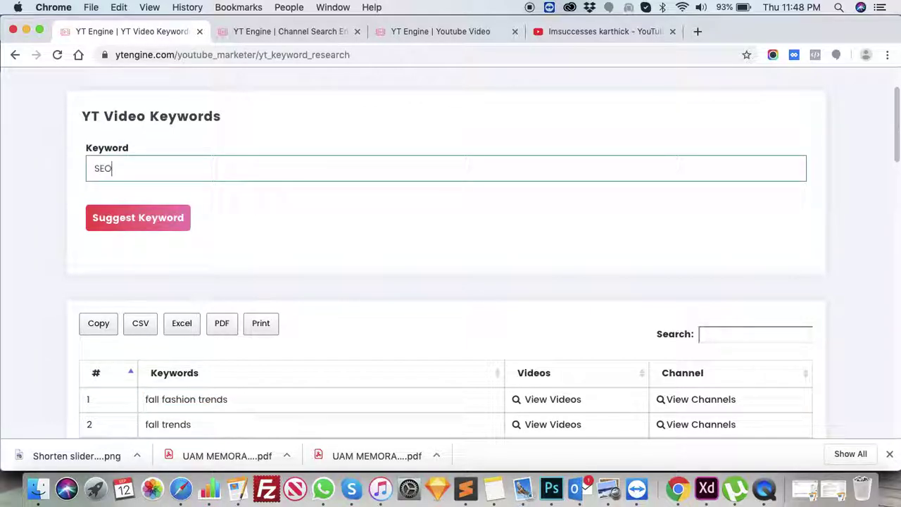
click(124, 233)
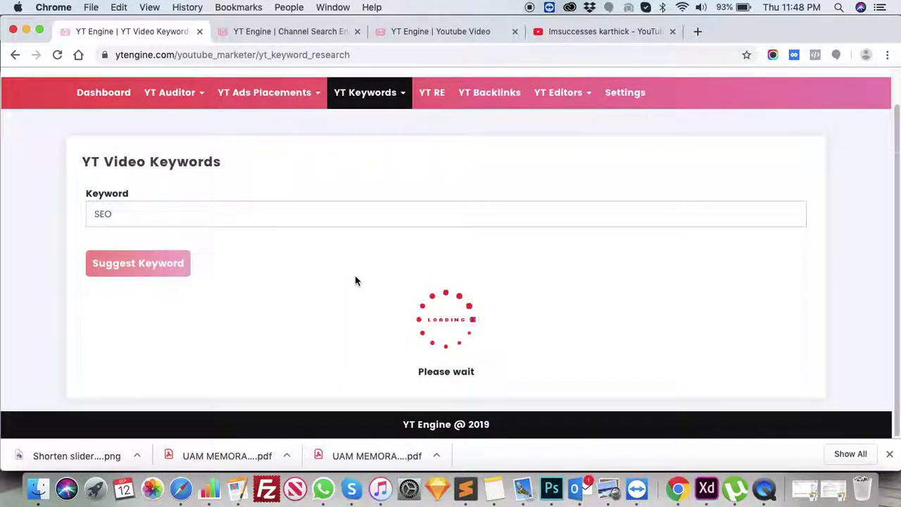
scroll(355, 281, down, 6)
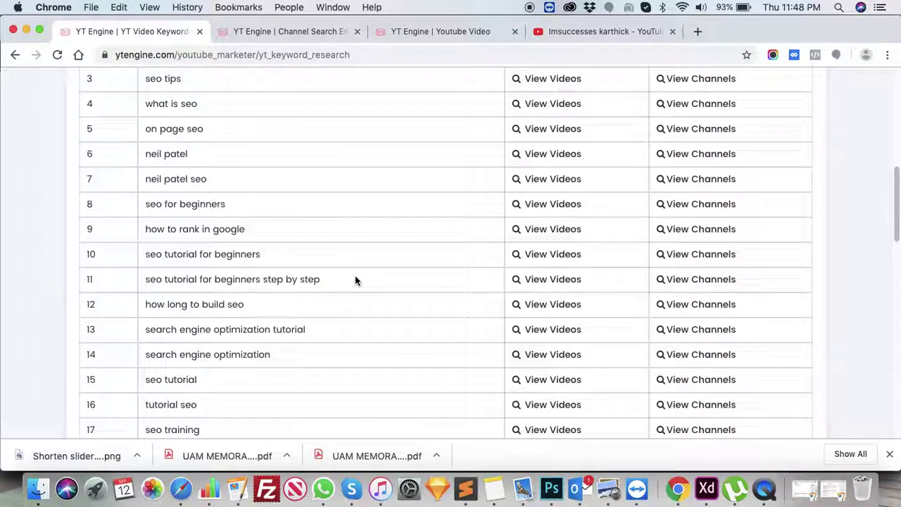
scroll(355, 275, down, 3)
scroll(357, 270, up, 5)
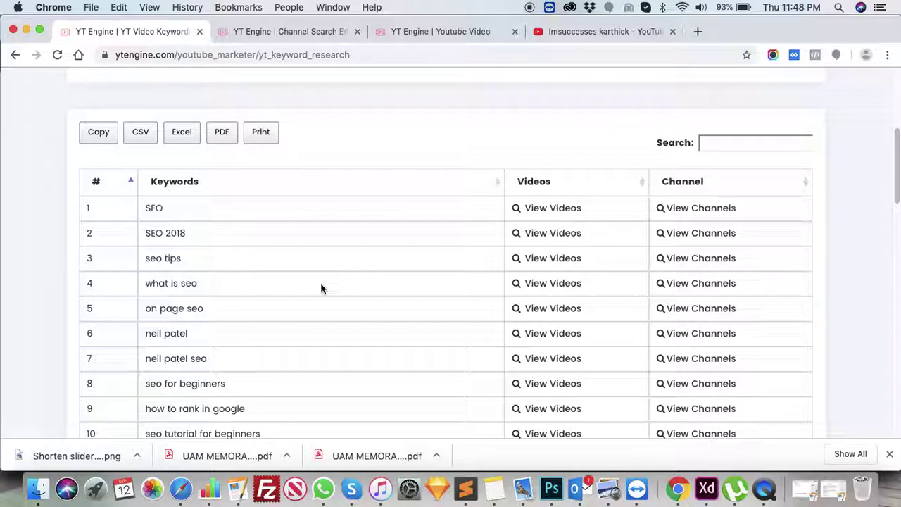
scroll(321, 288, up, 2)
scroll(321, 288, up, 6)
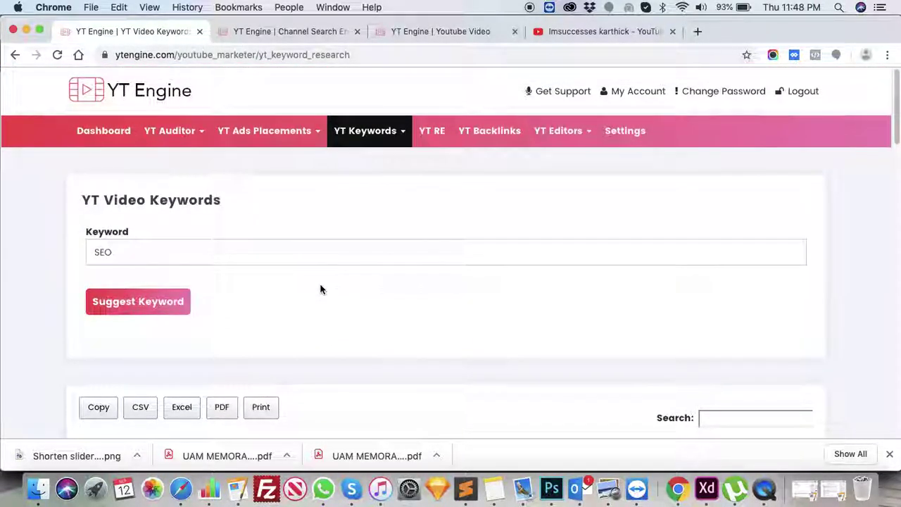
Go to Other Search Engine Keywords, the Youtube Auto Keyword Suggestion page.
click(399, 134)
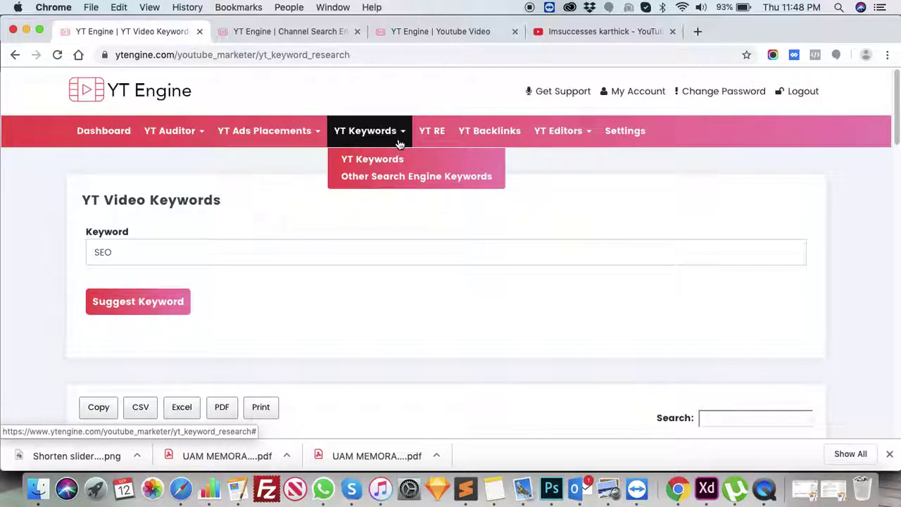
click(432, 178)
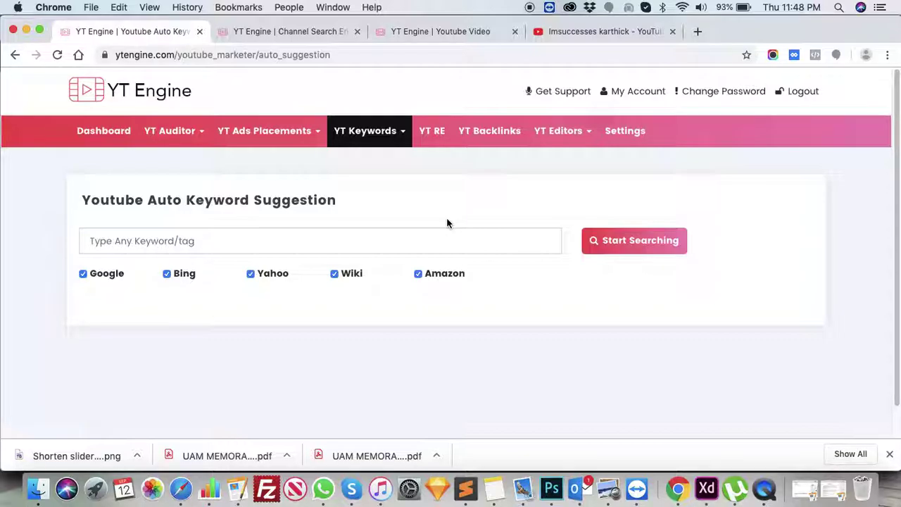
Search 'fashion' across Google, Bing, Yahoo, Wiki and Amazon and review lists like 'Fashion Nova'.
click(451, 240)
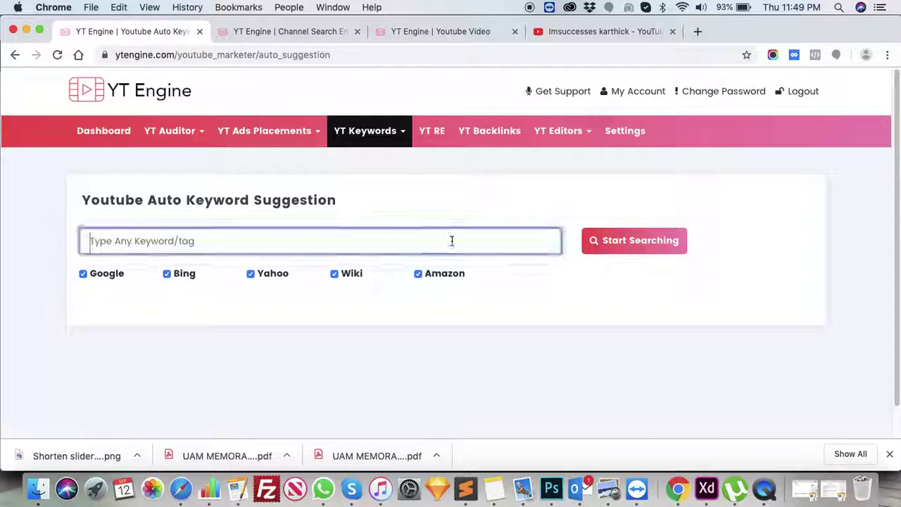
text(fish)
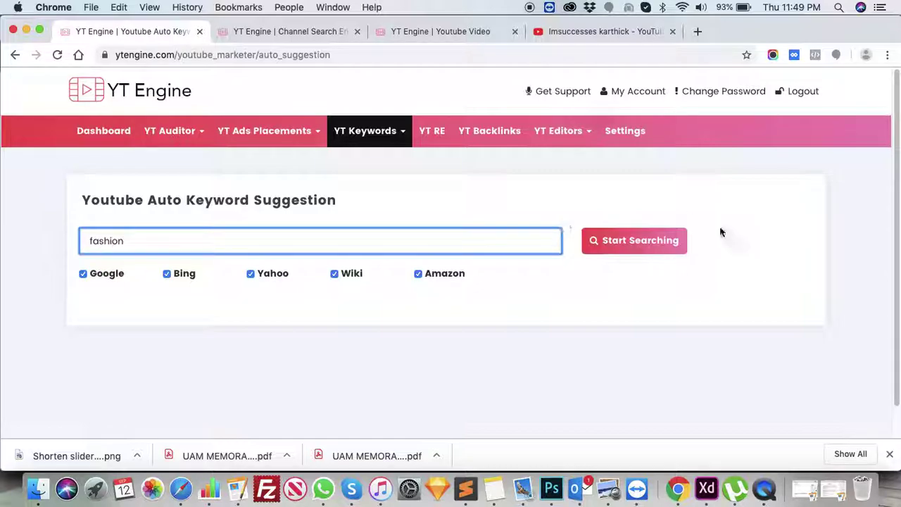
click(684, 242)
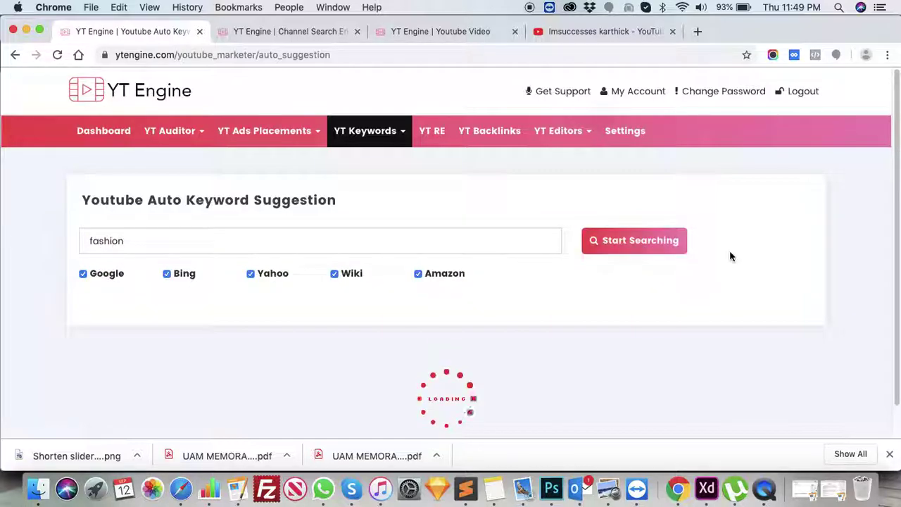
scroll(729, 257, down, 5)
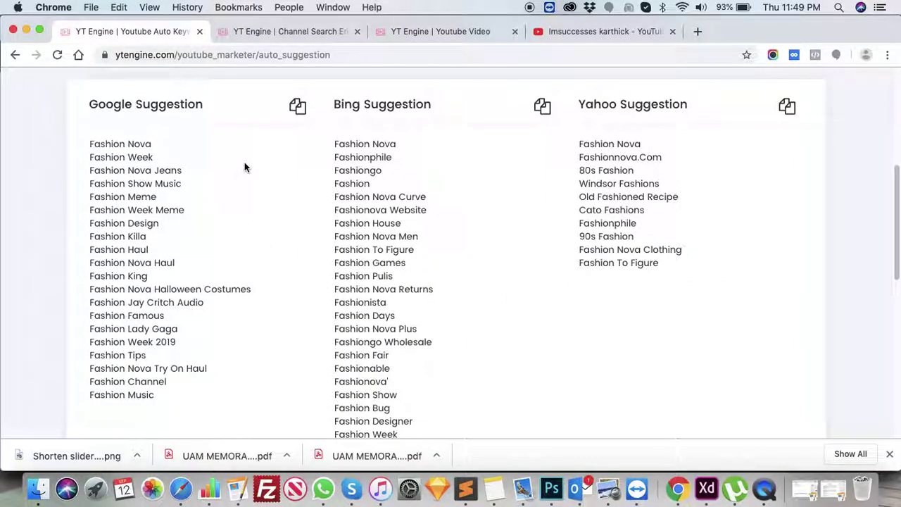
scroll(245, 167, down, 3)
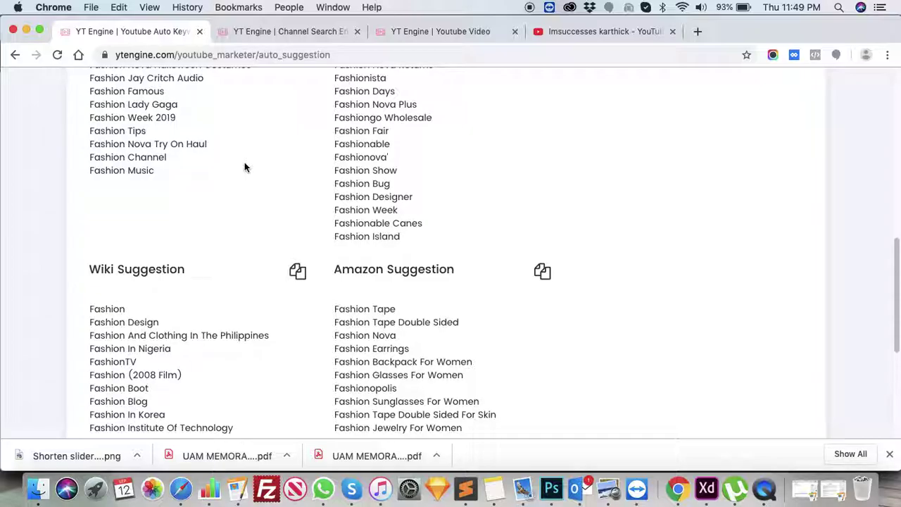
scroll(248, 169, down, 1)
scroll(404, 220, up, 5)
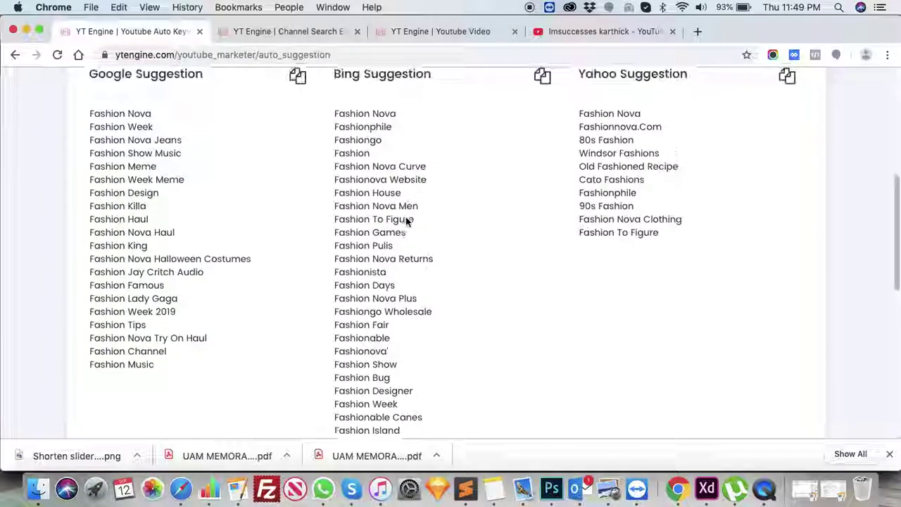
scroll(406, 218, up, 3)
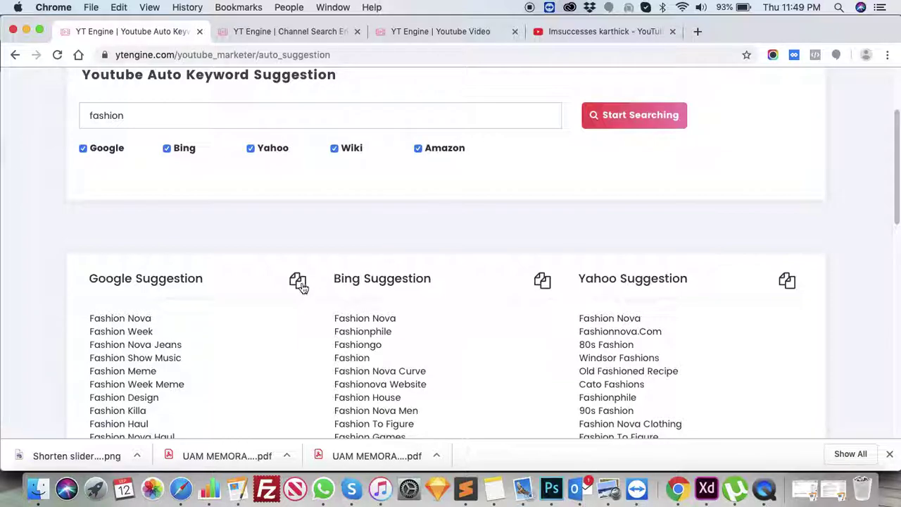
scroll(592, 310, down, 3)
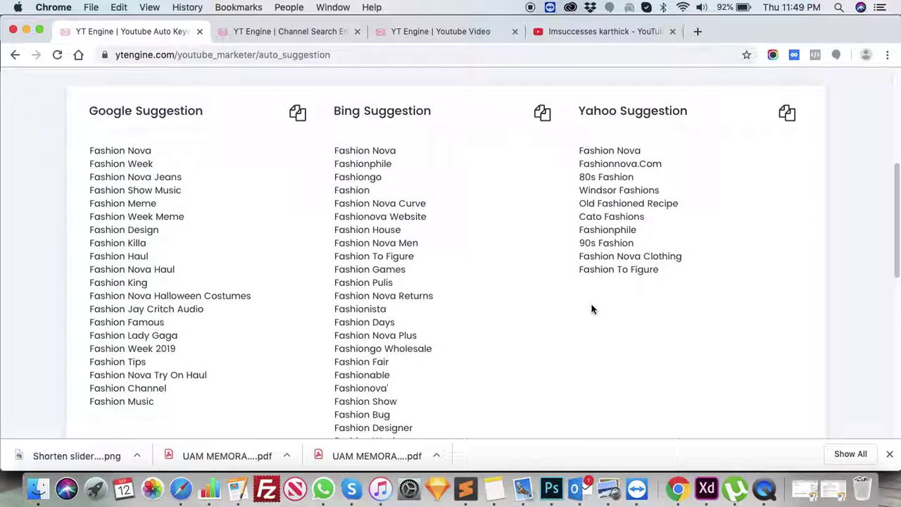
scroll(592, 310, up, 5)
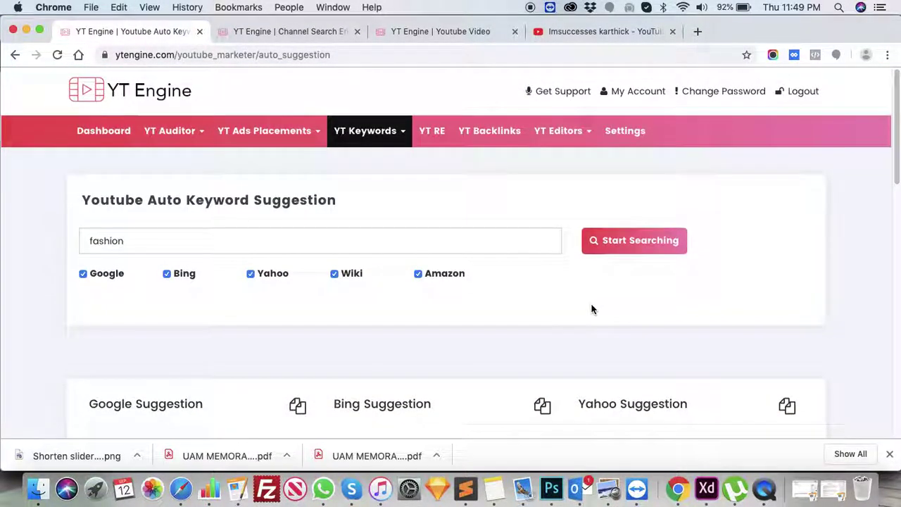